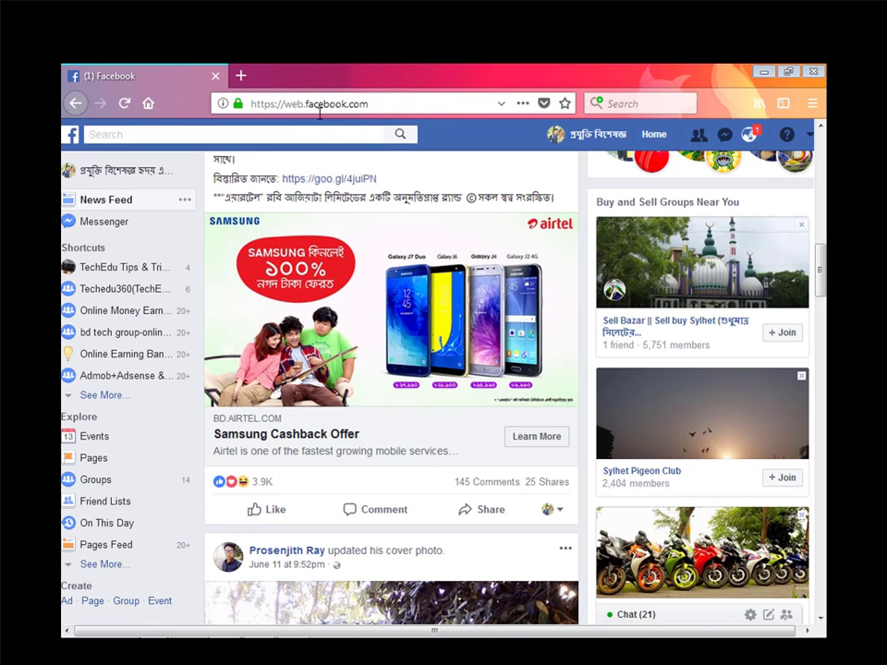
# - Go to web.facebook.com/help/delete_account to load Facebook's Delete My Account page
pyautogui.click(383, 105)
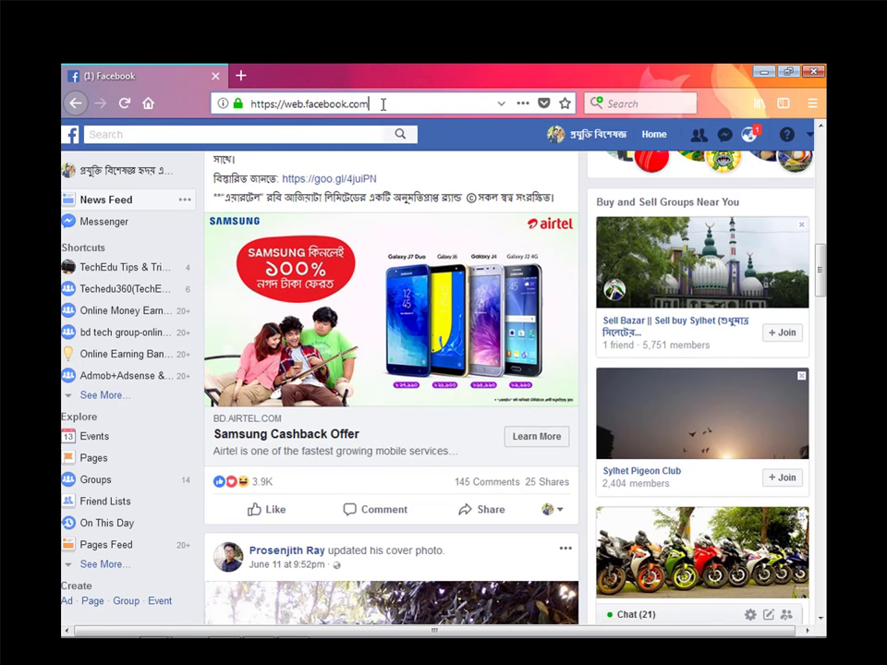
pyautogui.click(383, 105)
pyautogui.write('?')
pyautogui.press('BackSpace')
pyautogui.write('/')
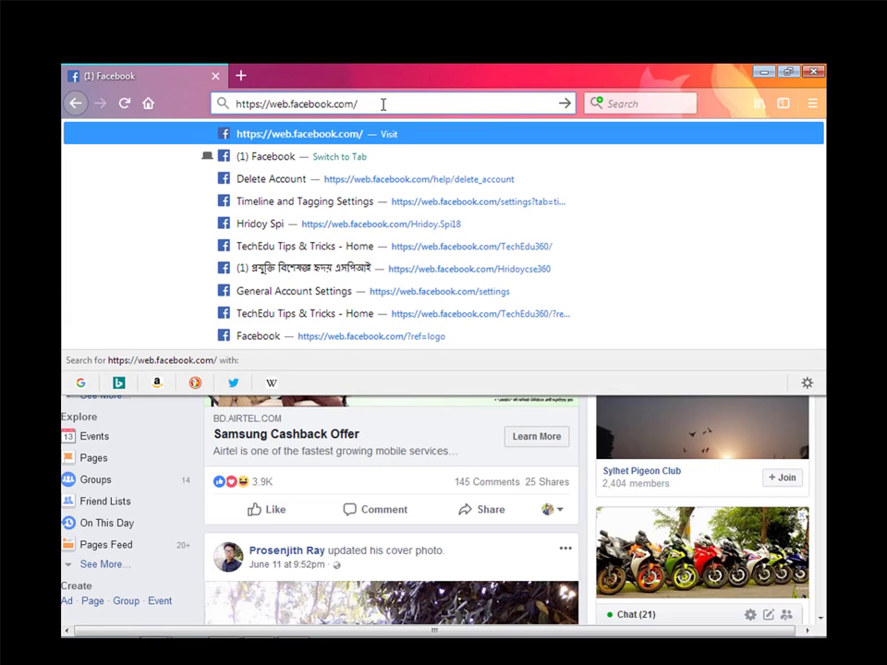
pyautogui.write('help')
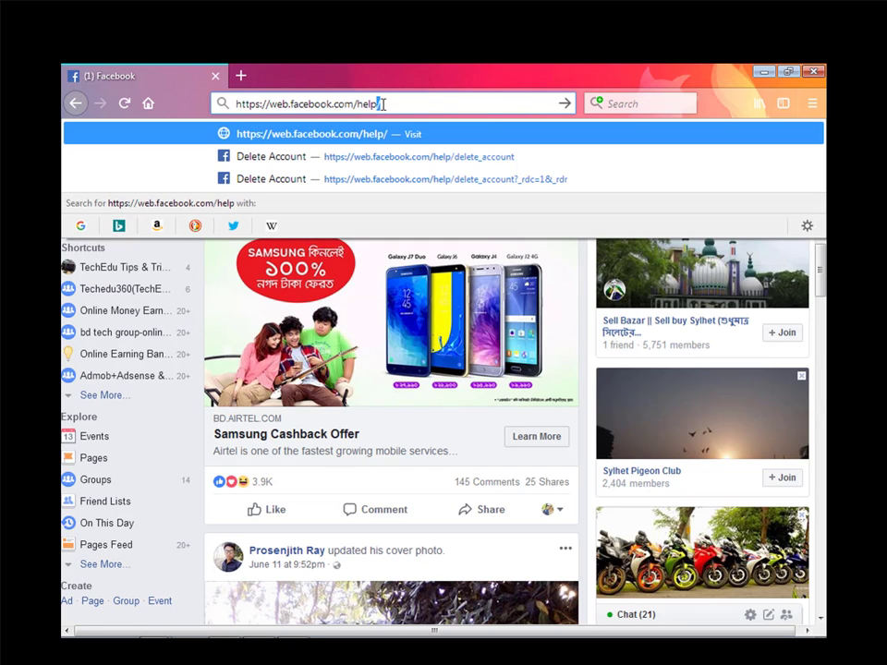
pyautogui.write('/d')
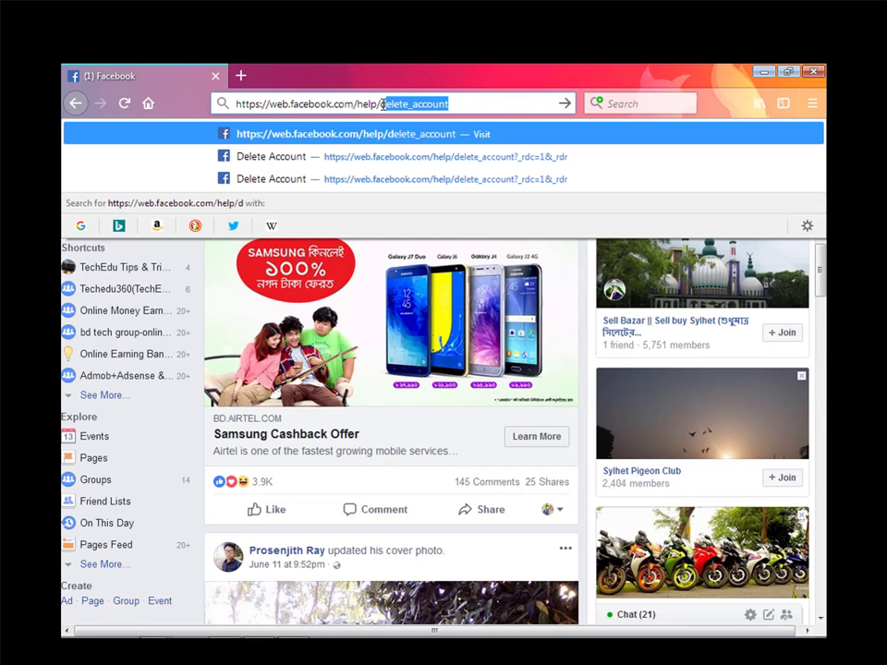
pyautogui.write('elete')
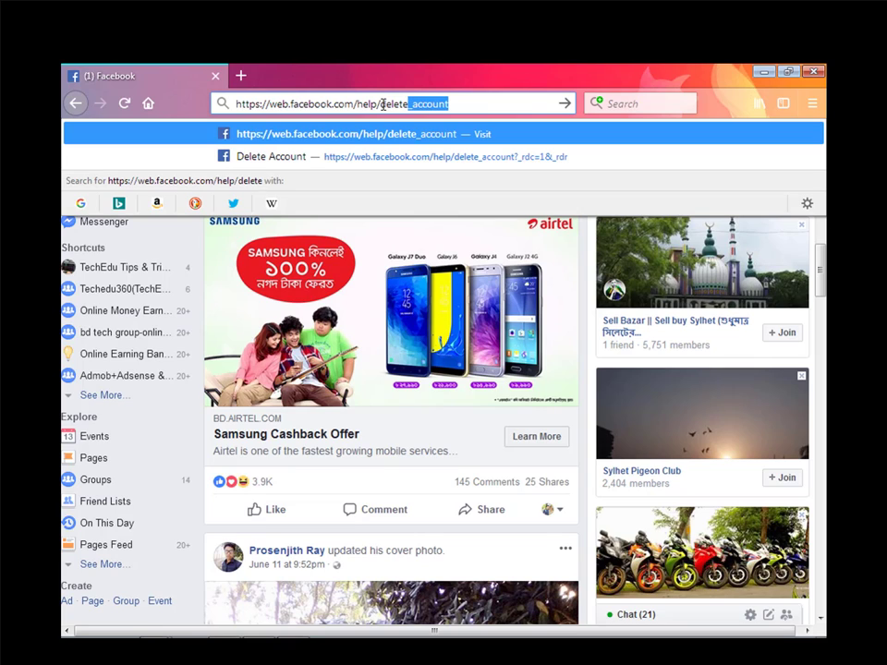
pyautogui.write('_accou')
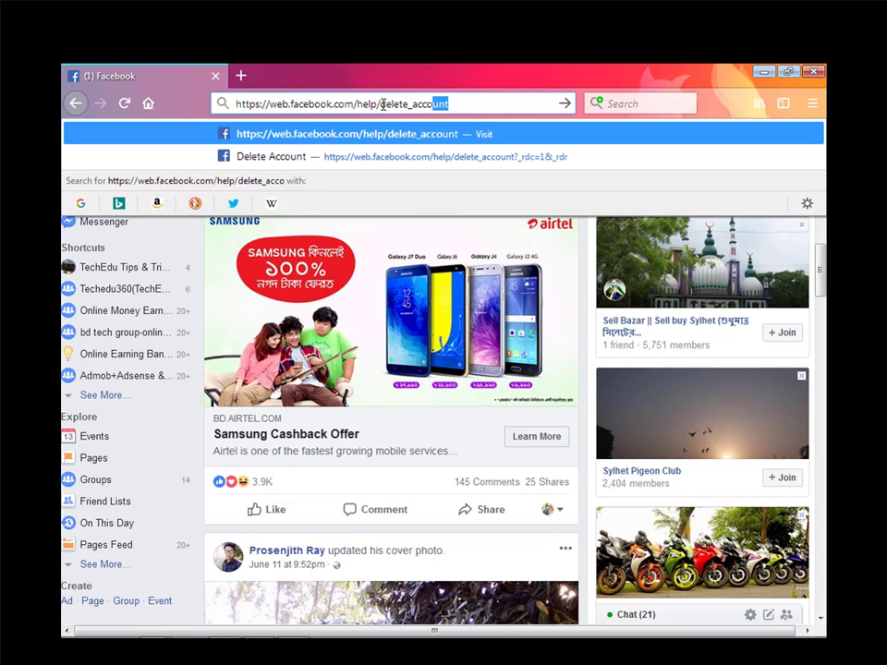
pyautogui.write('nt')
pyautogui.press('Return')
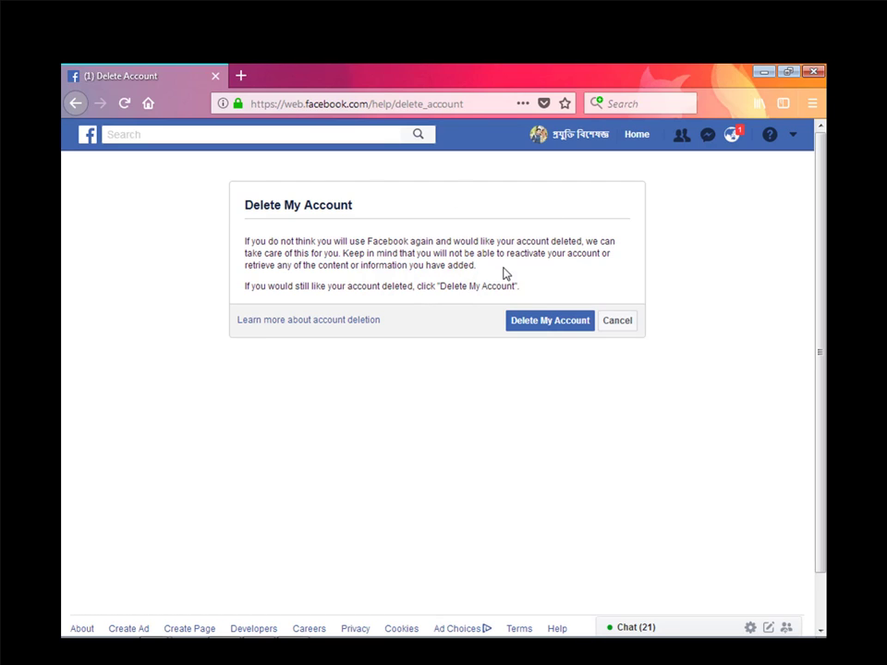
# - Request permanent deletion of the account via Delete My Account
pyautogui.click(533, 323)
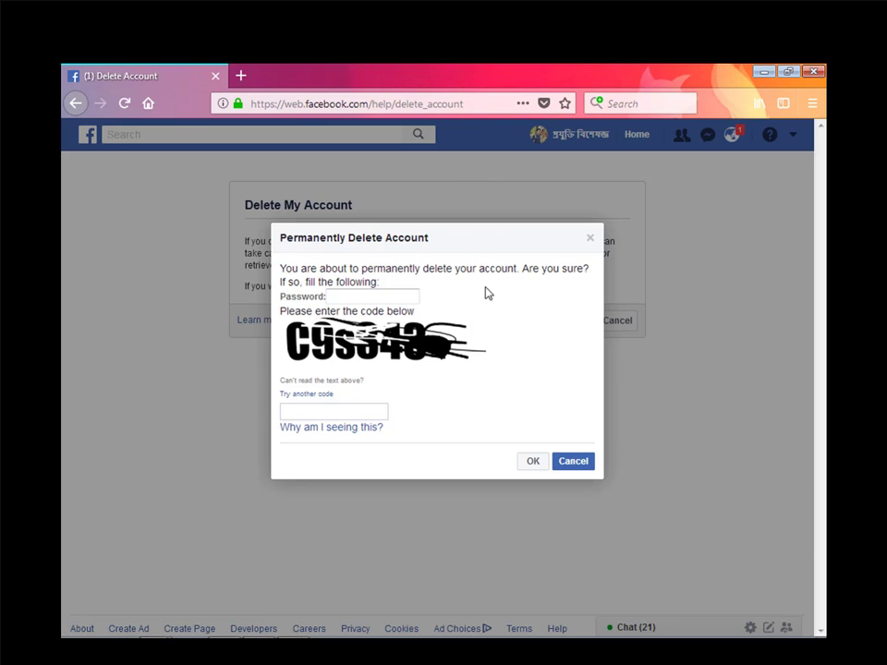
pyautogui.moveTo(425, 239); pyautogui.dragTo(279, 238)
pyautogui.click(439, 247)
# - Enter the account password and the verification code, then confirm the deletion
pyautogui.click(350, 293)
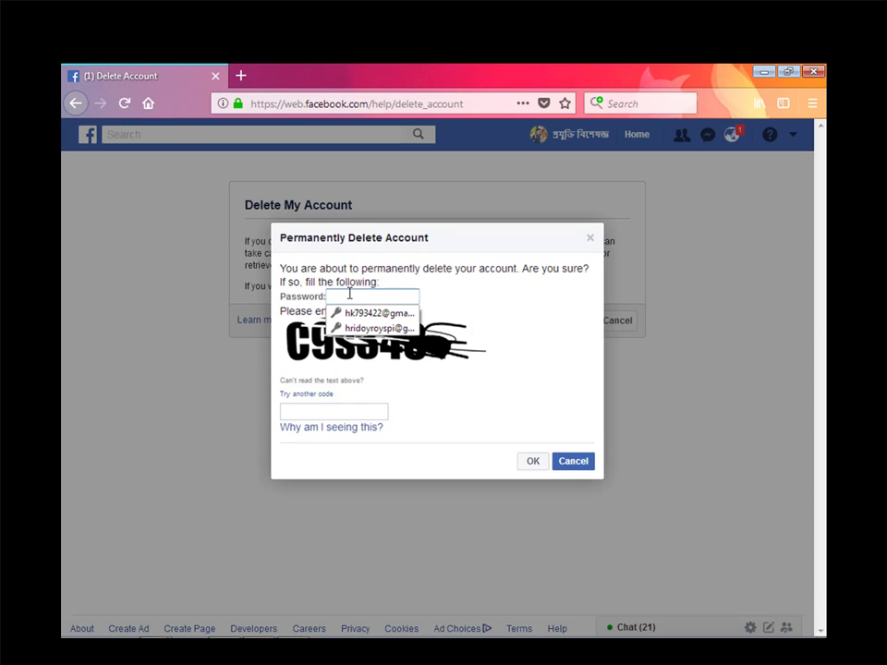
pyautogui.write('•••')
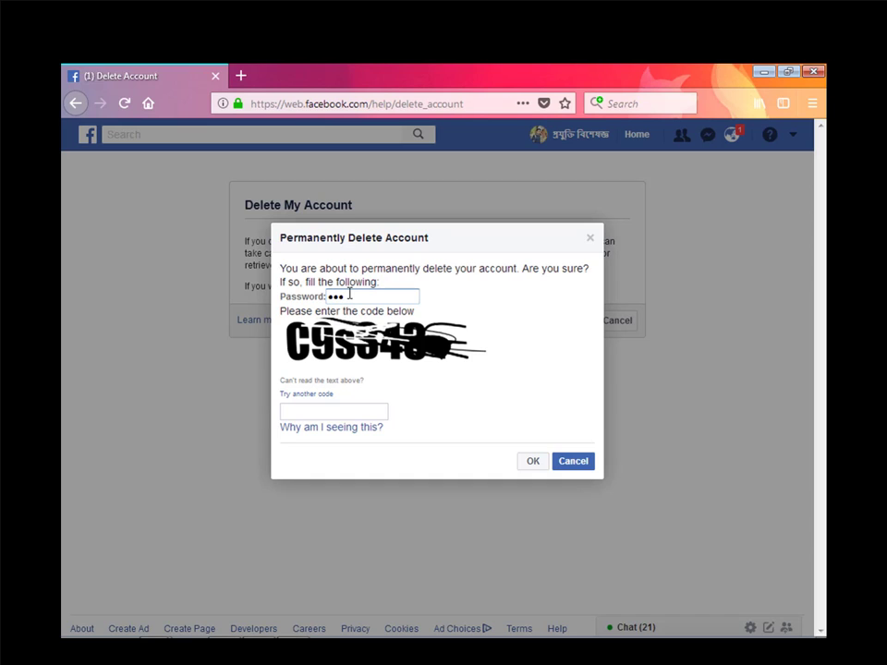
pyautogui.write('•••••••')
pyautogui.click(359, 412)
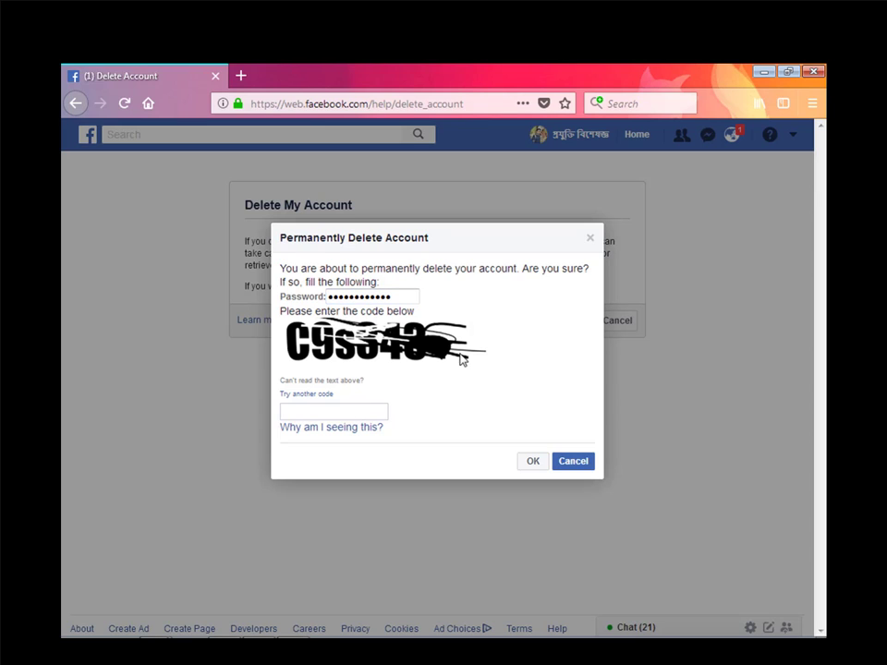
pyautogui.moveTo(416, 349); pyautogui.dragTo(395, 353)
pyautogui.write('C9')
pyautogui.write('s843')
pyautogui.click(532, 462)
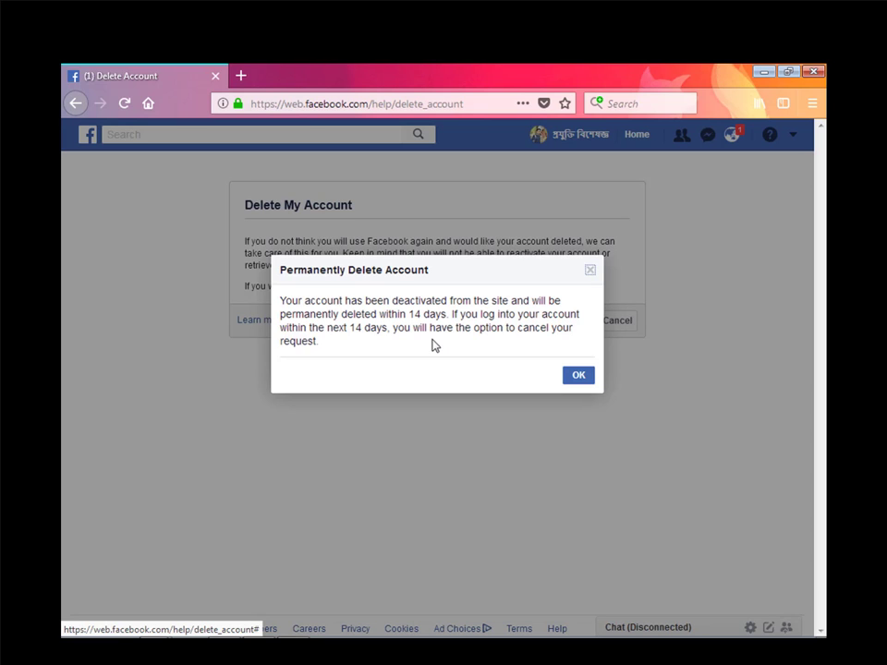
# - Dismiss the notice that the account will be deleted within 14 days
pyautogui.click(584, 374)
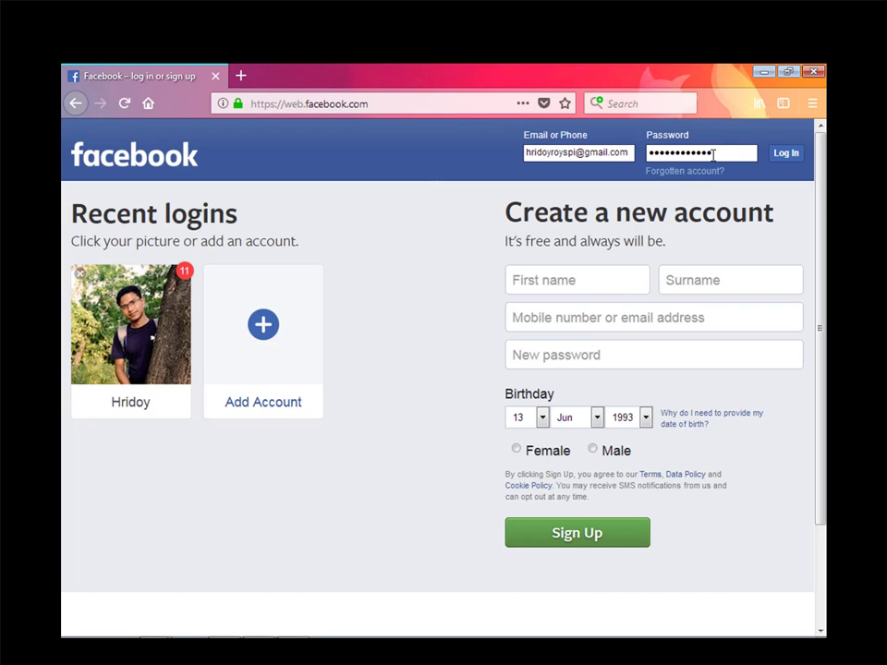
# - Submit the filled-in e-mail and password to log back into the account
pyautogui.press('Return')
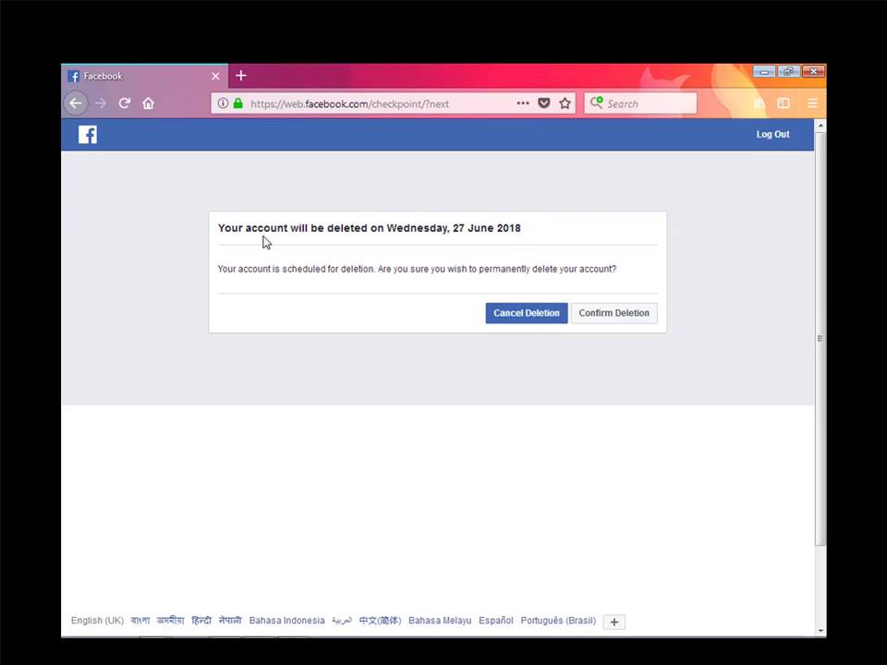
pyautogui.moveTo(224, 231)
pyautogui.mouseDown()
pyautogui.moveTo(572, 230)
pyautogui.moveTo(222, 241)
pyautogui.mouseUp()
pyautogui.click(215, 246)
# - Cancel the scheduled deletion, then minimize Firefox and refresh the Windows desktop
pyautogui.click(525, 316)
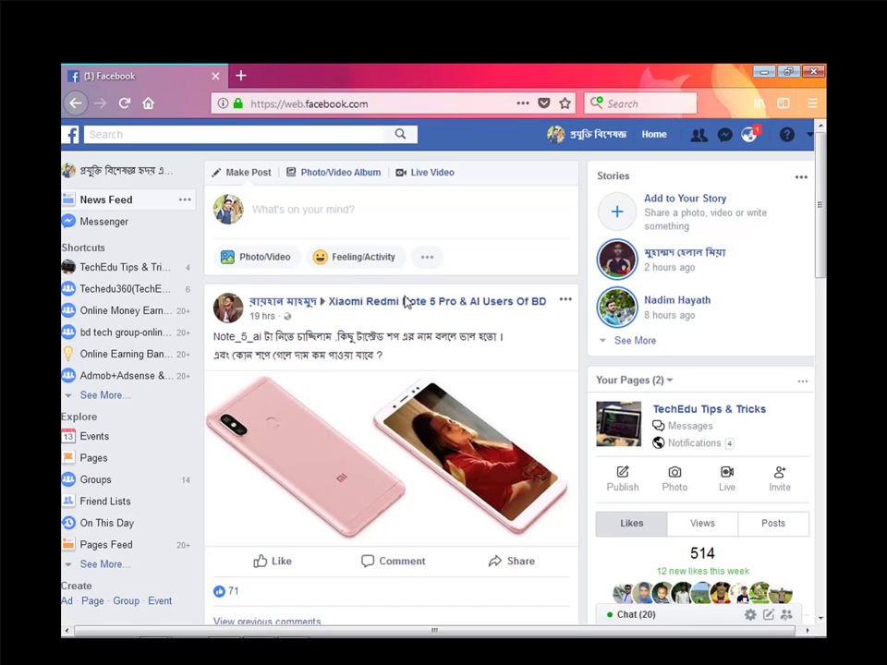
pyautogui.click(764, 72)
pyautogui.rightClick(494, 201)
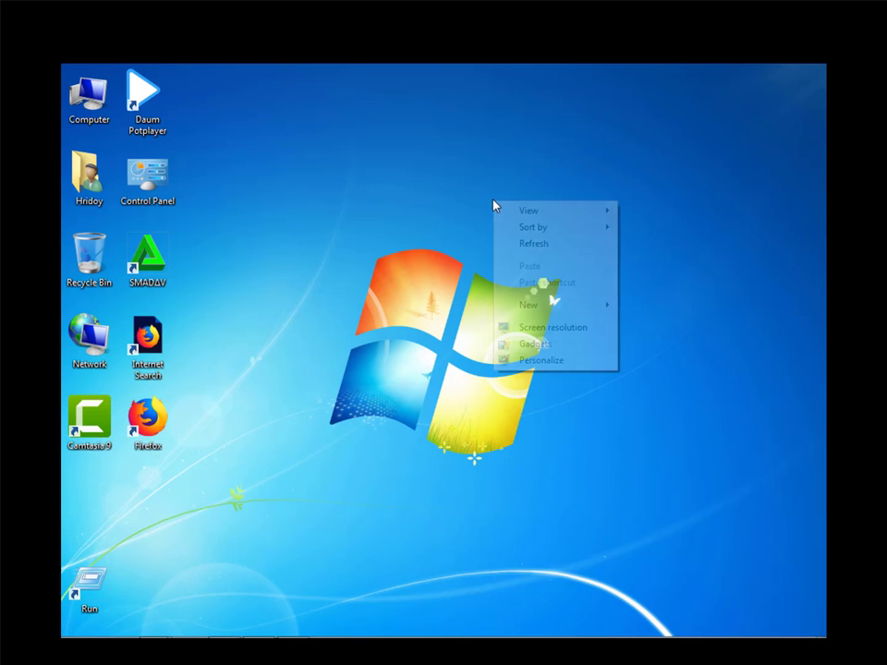
pyautogui.click(542, 244)
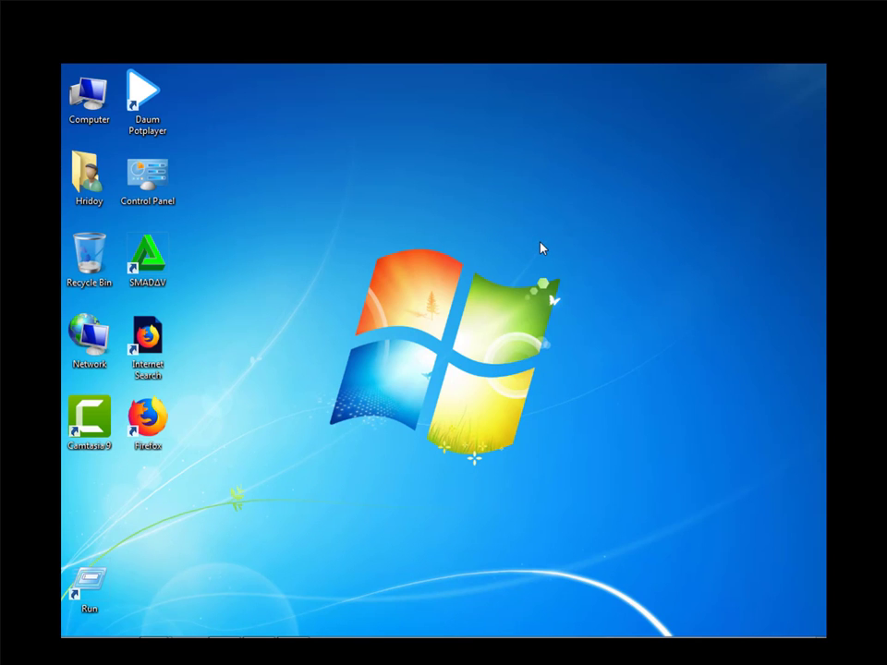